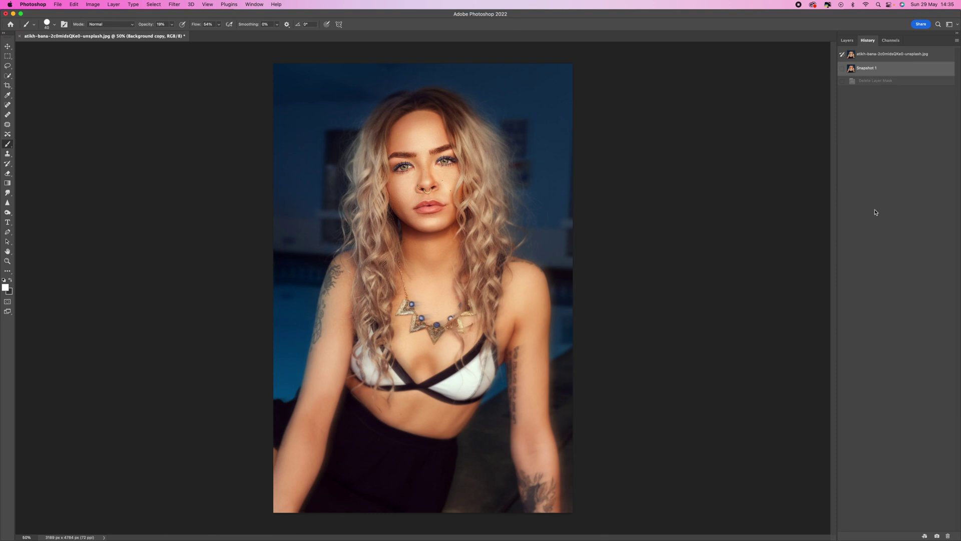
Step: Compare the original photo state against Snapshot 1 in the History panel
{"action": "left_click", "coordinate": [879, 57]}
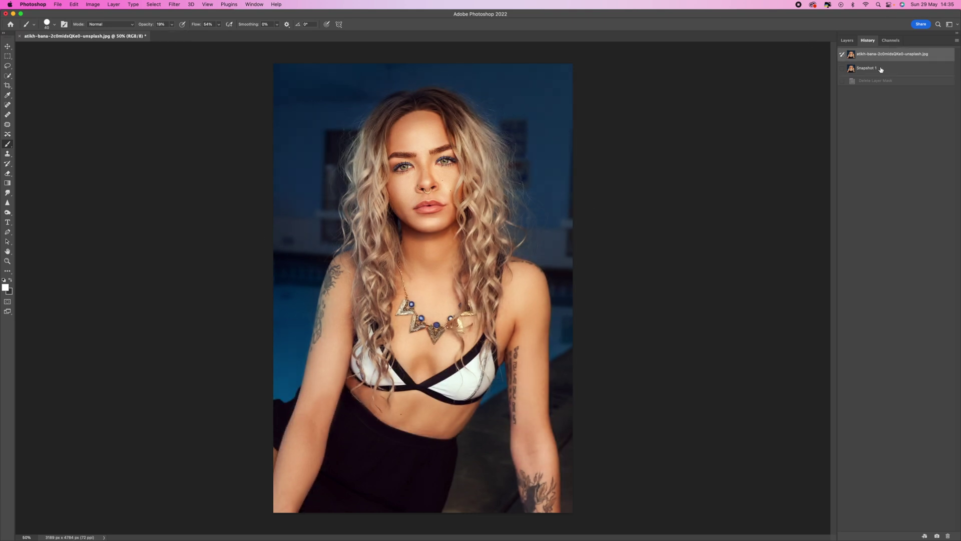
{"action": "left_click", "coordinate": [880, 68]}
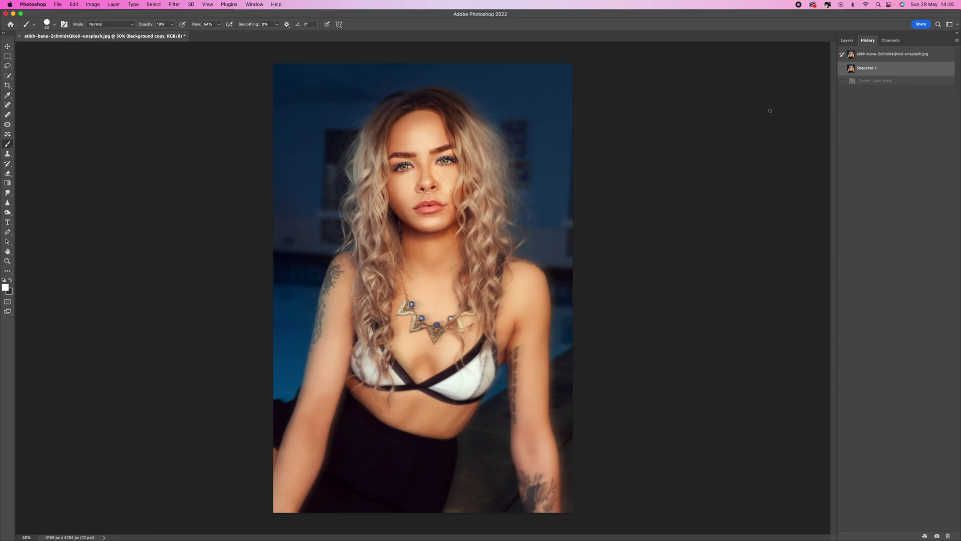
Step: Revert to the original photo and duplicate the Background layer as Background copy
{"action": "left_click", "coordinate": [862, 54]}
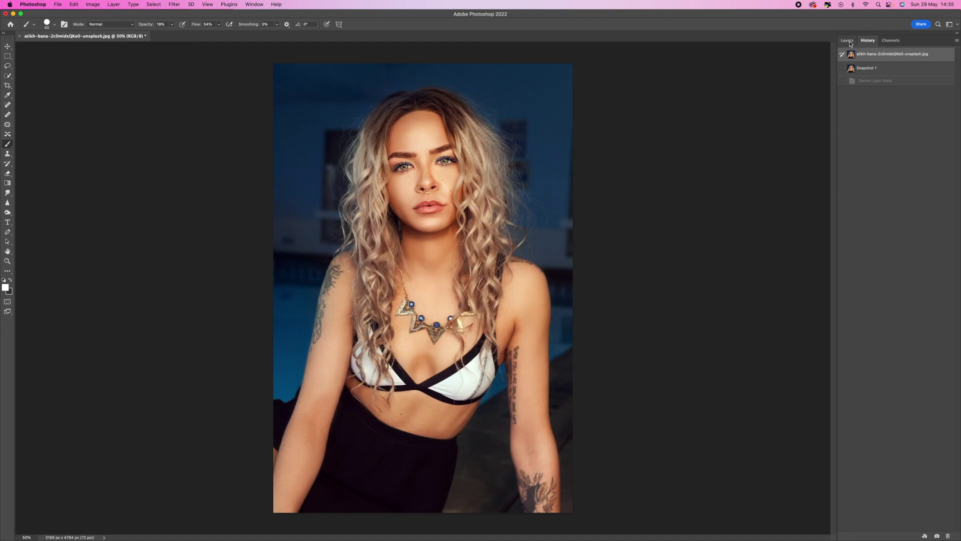
{"action": "left_click", "coordinate": [849, 42]}
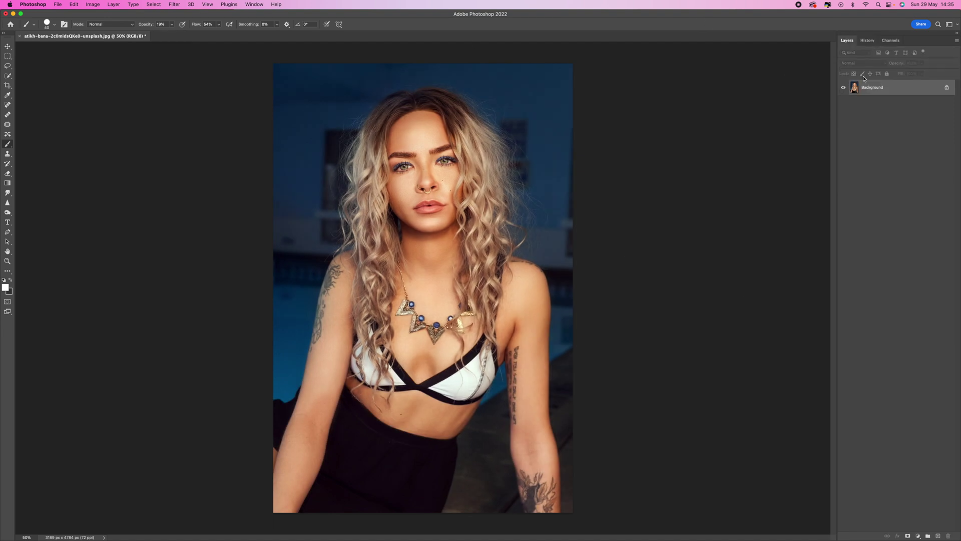
{"action": "left_click_drag", "start_coordinate": [874, 90], "coordinate": [938, 535]}
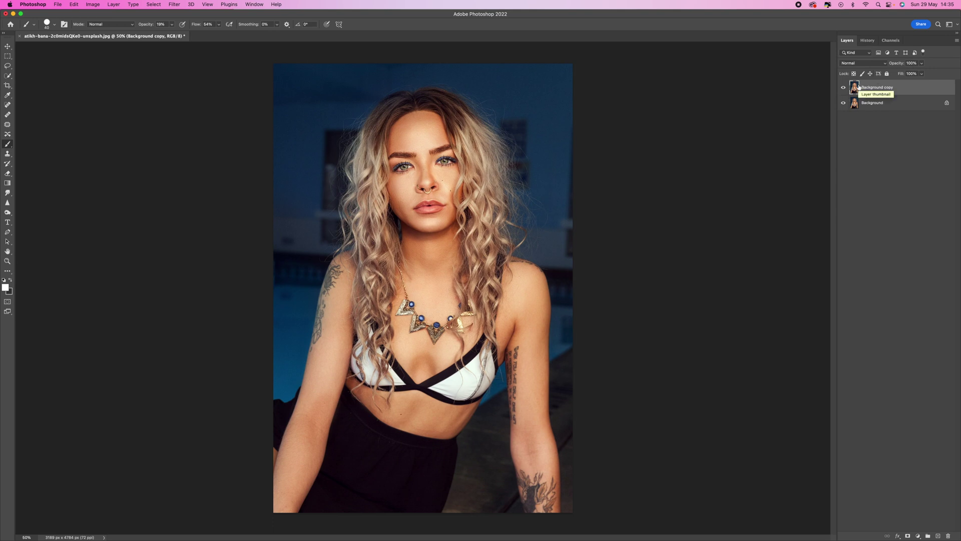
Step: Apply an Iris Blur to Background copy, tightening the sharp ellipse and lowering blur to 10 px
{"action": "left_click", "coordinate": [175, 4]}
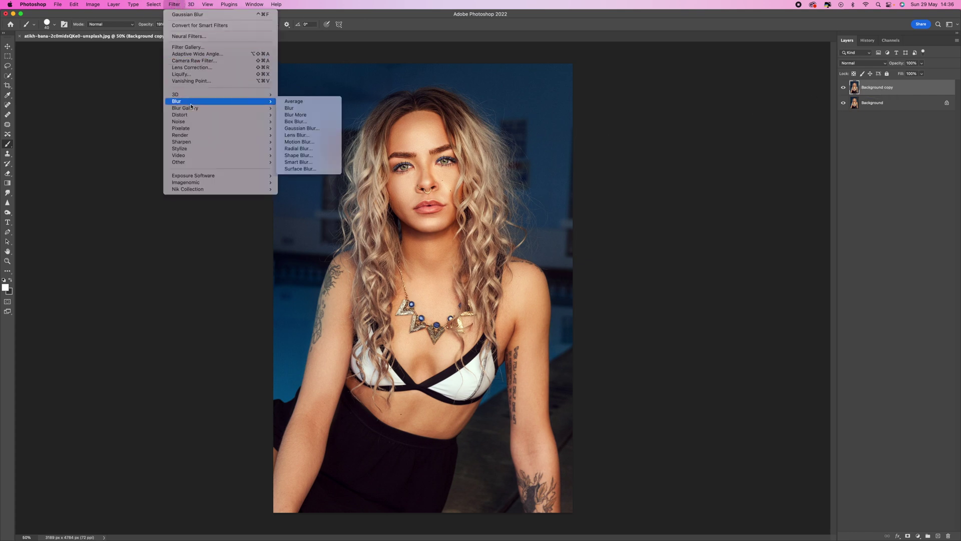
{"action": "mouse_move", "coordinate": [260, 108]}
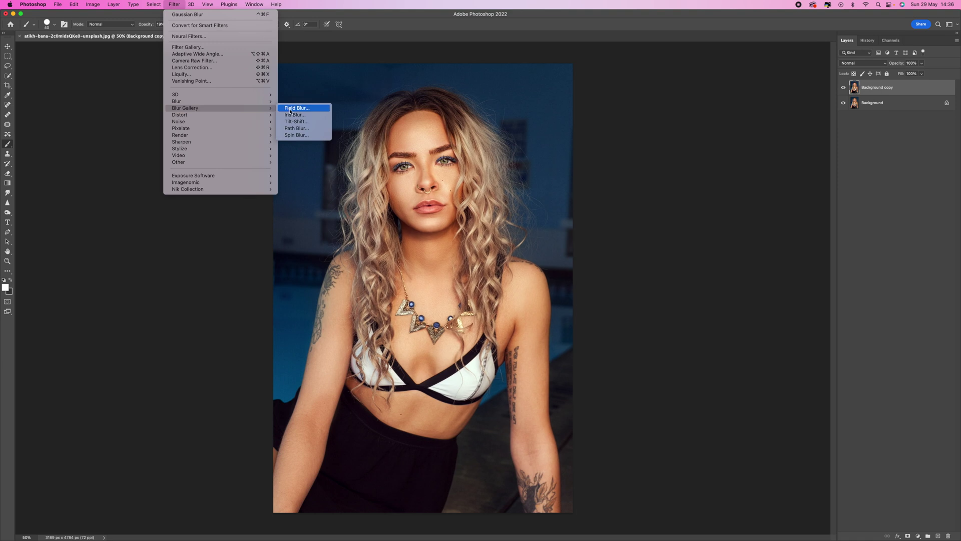
{"action": "left_click", "coordinate": [315, 117]}
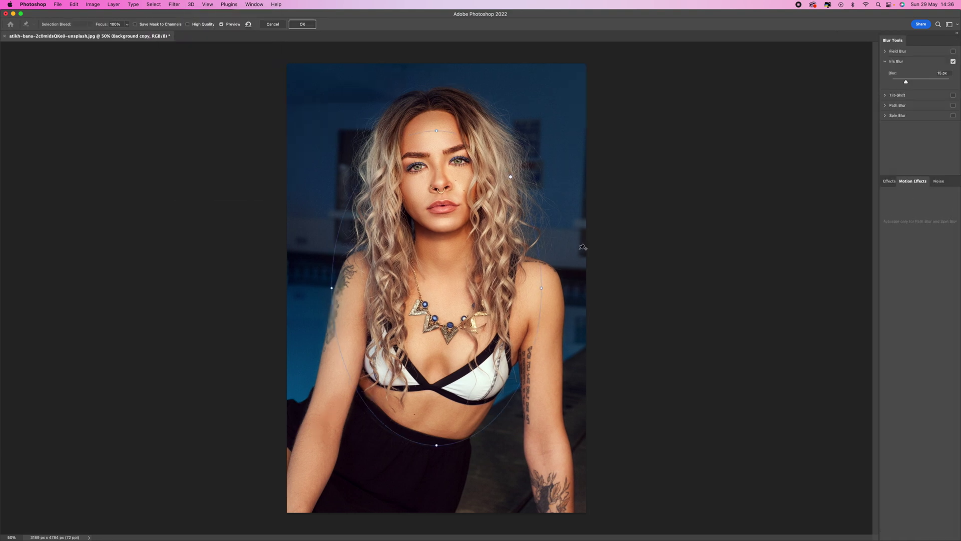
{"action": "mouse_move", "coordinate": [480, 157]}
{"action": "left_click_drag", "start_coordinate": [437, 186], "coordinate": [458, 126]}
{"action": "left_click_drag", "start_coordinate": [881, 76], "coordinate": [737, 87]}
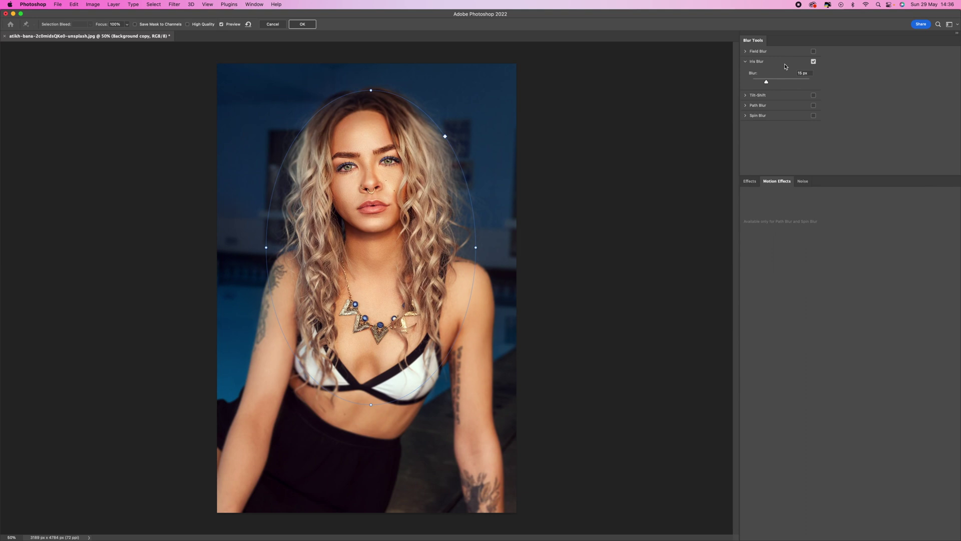
{"action": "left_click_drag", "start_coordinate": [766, 82], "coordinate": [764, 84]}
Step: Add a Field Blur of about 7–8 px alongside the Iris Blur
{"action": "left_click", "coordinate": [751, 53]}
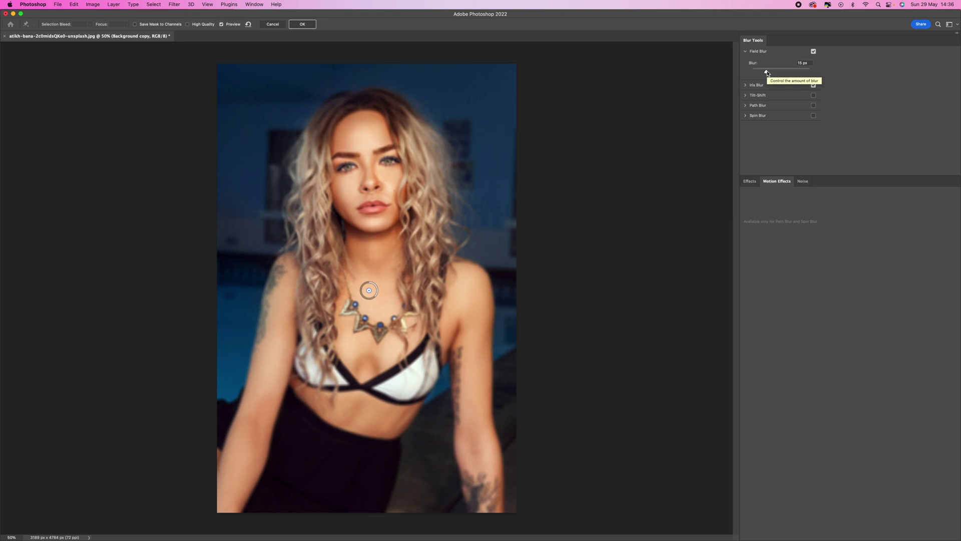
{"action": "left_click_drag", "start_coordinate": [768, 73], "coordinate": [761, 74]}
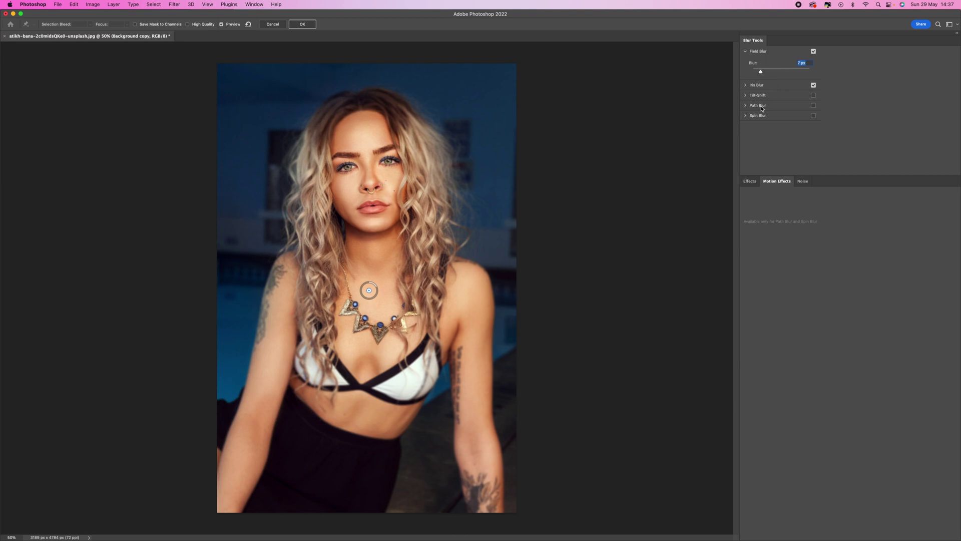
Step: Add a Rear Sync Flash Path Blur with End Point Speed of 157 px
{"action": "left_click", "coordinate": [746, 106]}
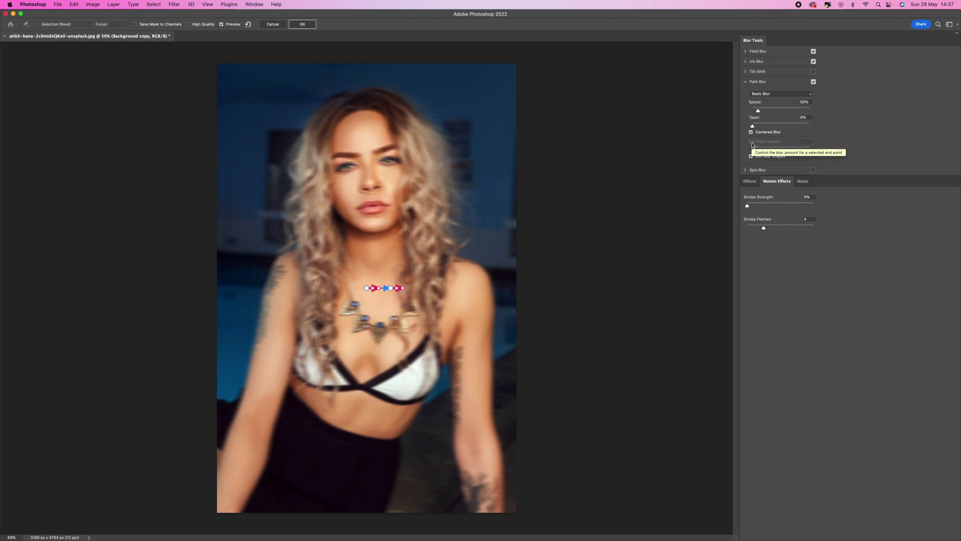
{"action": "left_click", "coordinate": [777, 95]}
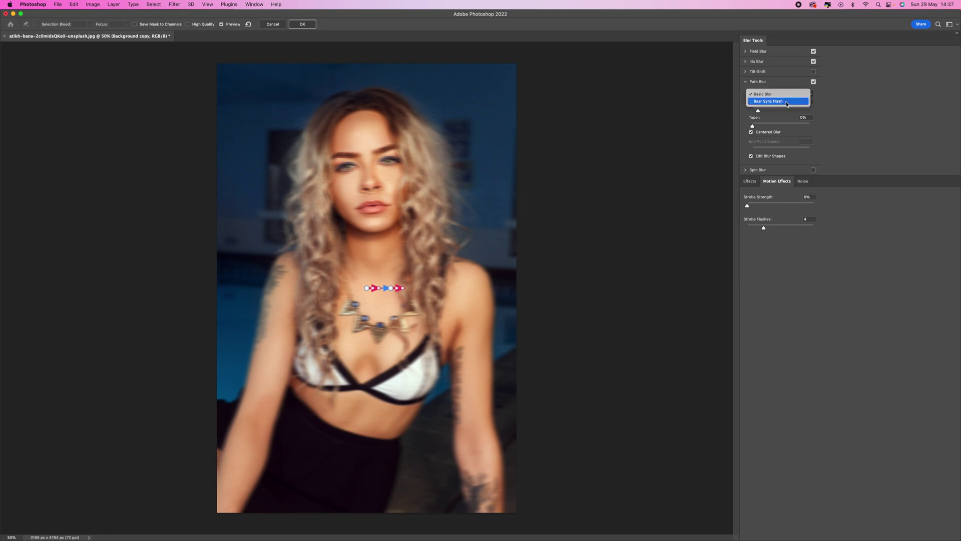
{"action": "left_click", "coordinate": [786, 101]}
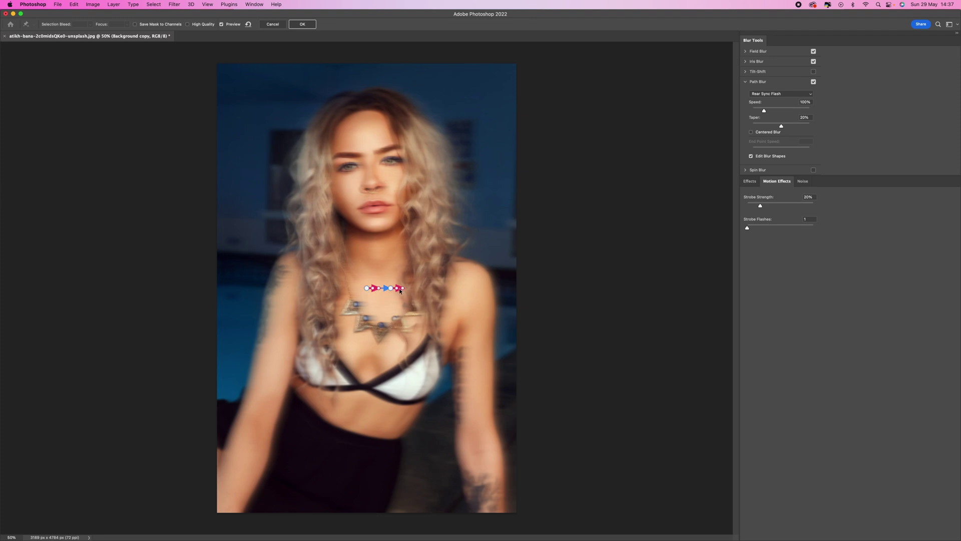
{"action": "left_click", "coordinate": [404, 287]}
{"action": "mouse_move", "coordinate": [408, 285]}
{"action": "left_mouse_down"}
{"action": "mouse_move", "coordinate": [415, 269]}
{"action": "mouse_move", "coordinate": [384, 290]}
{"action": "mouse_move", "coordinate": [377, 281]}
{"action": "mouse_move", "coordinate": [379, 316]}
{"action": "mouse_move", "coordinate": [381, 287]}
{"action": "mouse_move", "coordinate": [418, 265]}
{"action": "mouse_move", "coordinate": [397, 283]}
{"action": "left_mouse_up"}
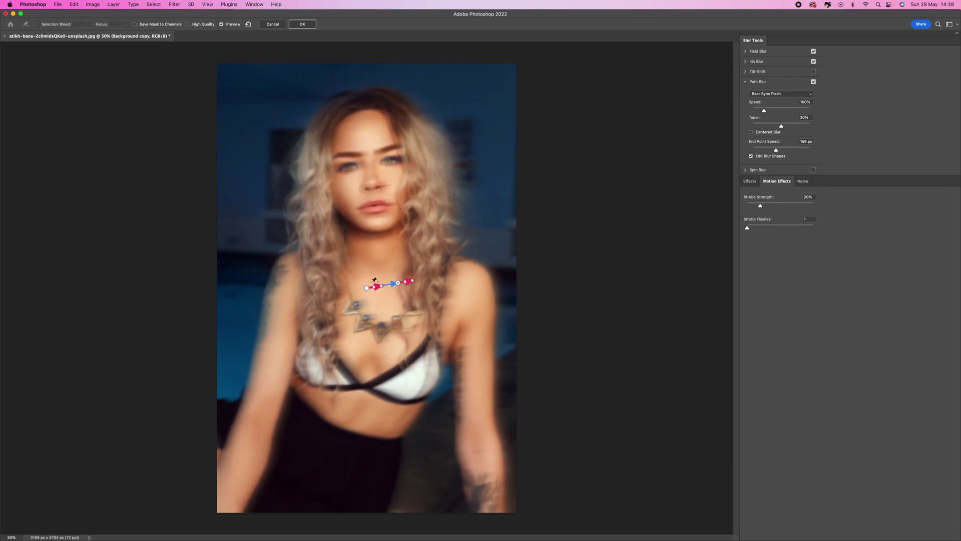
{"action": "left_click_drag", "start_coordinate": [376, 288], "coordinate": [375, 292]}
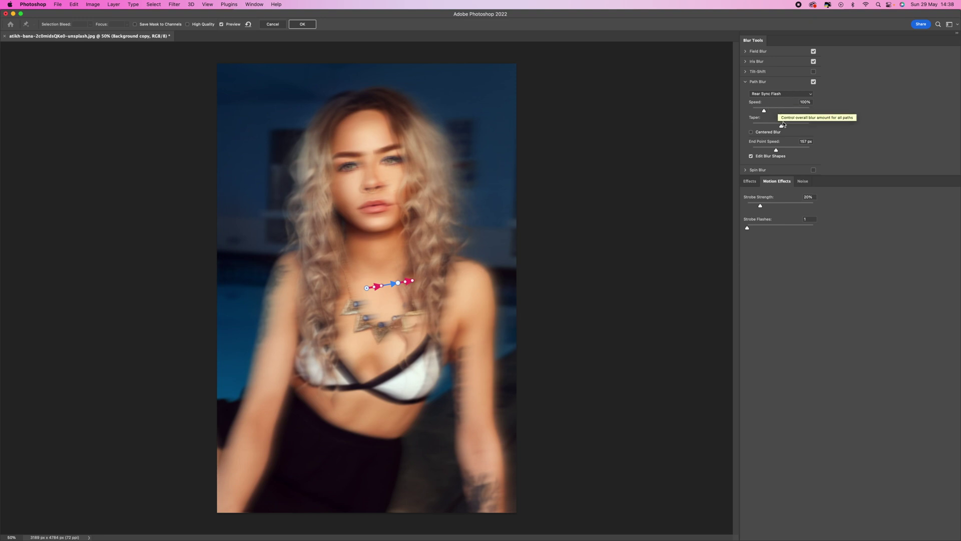
Step: Set Path Blur Speed to 180%, Taper to 5% and End Point Speed to 200 px
{"action": "left_click_drag", "start_coordinate": [764, 111], "coordinate": [775, 112]}
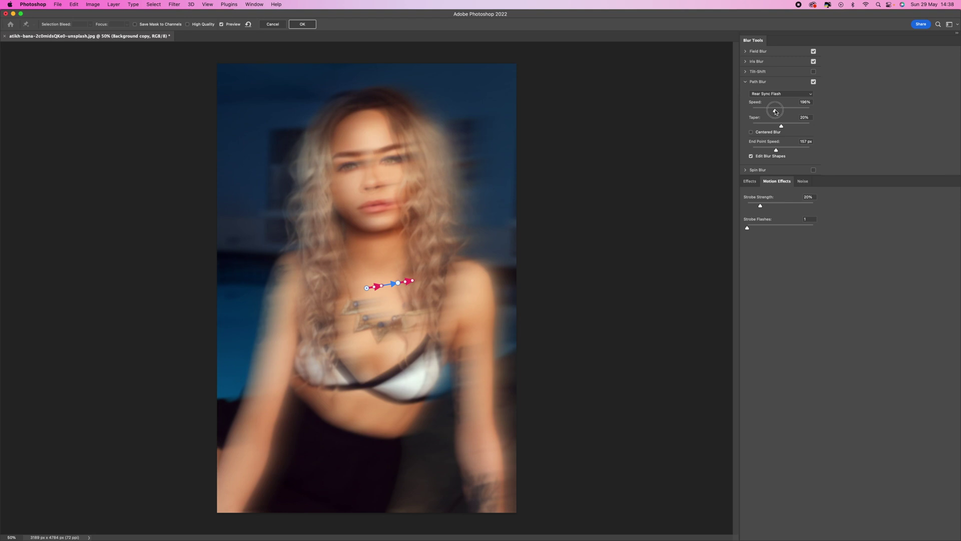
{"action": "left_click_drag", "start_coordinate": [775, 111], "coordinate": [774, 111]}
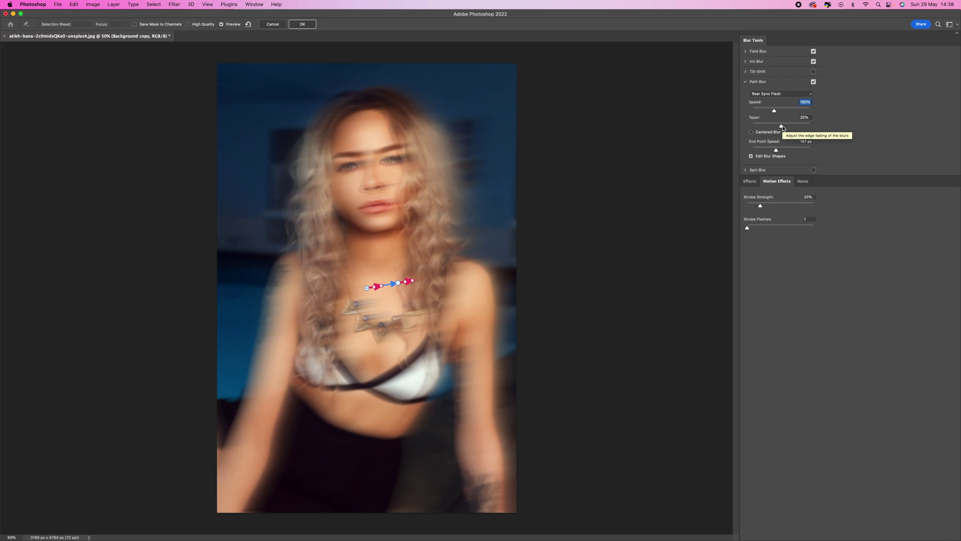
{"action": "left_click_drag", "start_coordinate": [782, 127], "coordinate": [759, 127]}
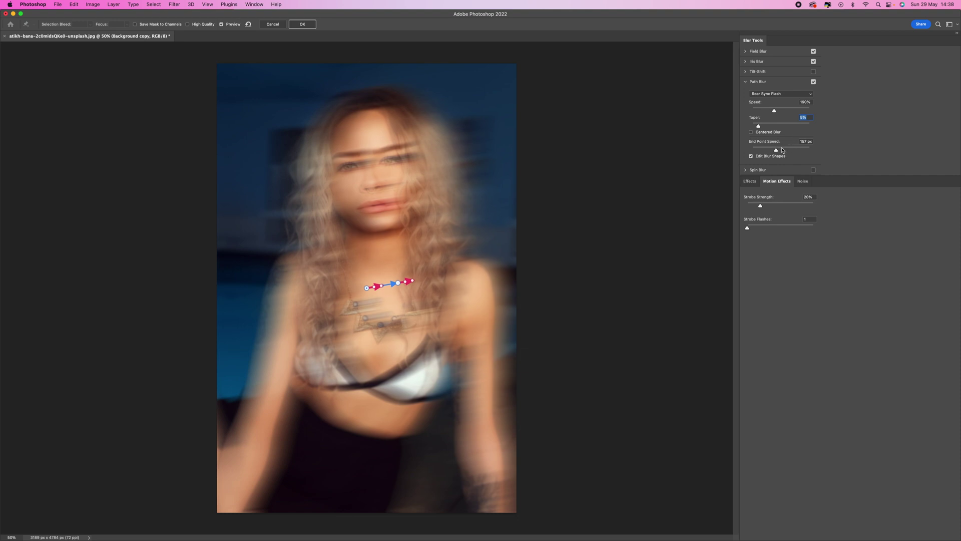
{"action": "left_click_drag", "start_coordinate": [775, 149], "coordinate": [780, 151]}
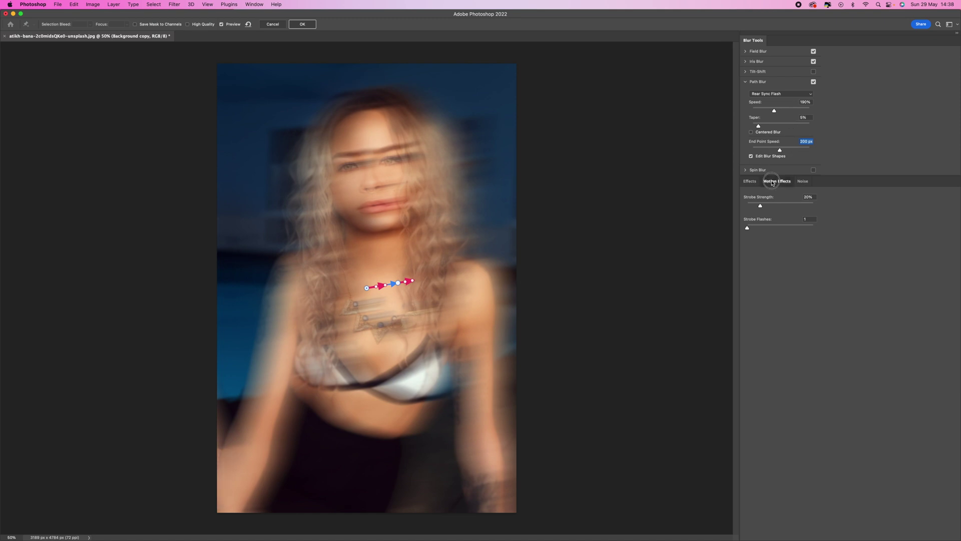
Step: Raise the Motion Effects Strobe Strength to 50%
{"action": "left_click", "coordinate": [751, 182]}
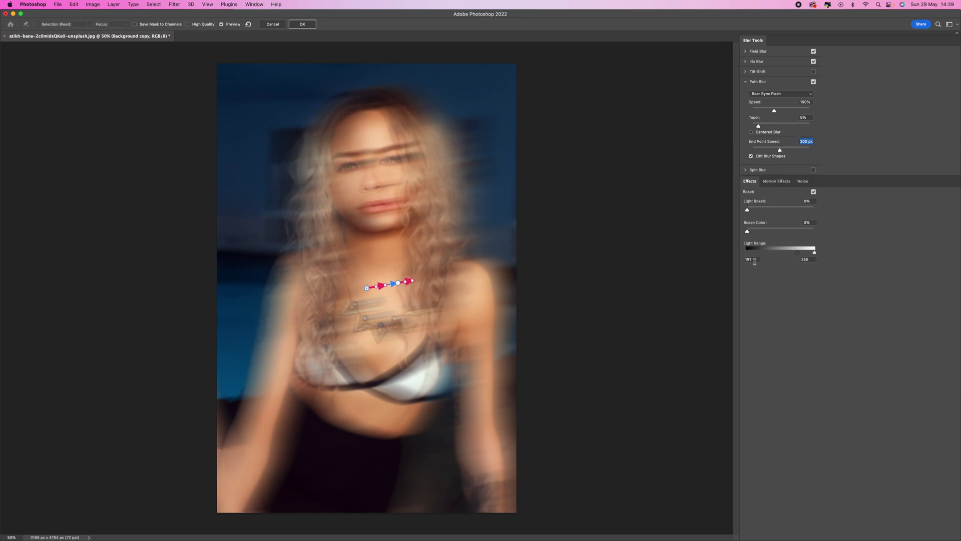
{"action": "left_click", "coordinate": [779, 182]}
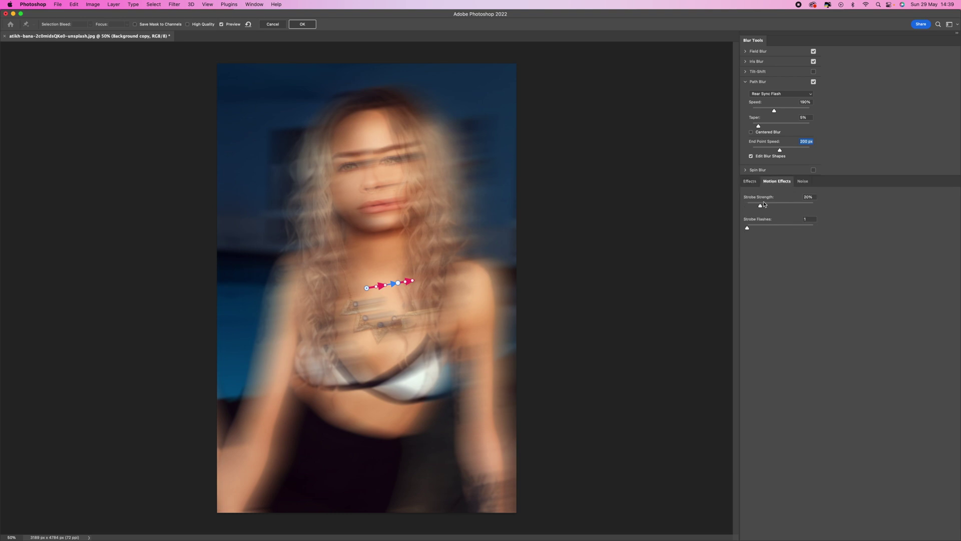
{"action": "left_click_drag", "start_coordinate": [760, 206], "coordinate": [782, 206]}
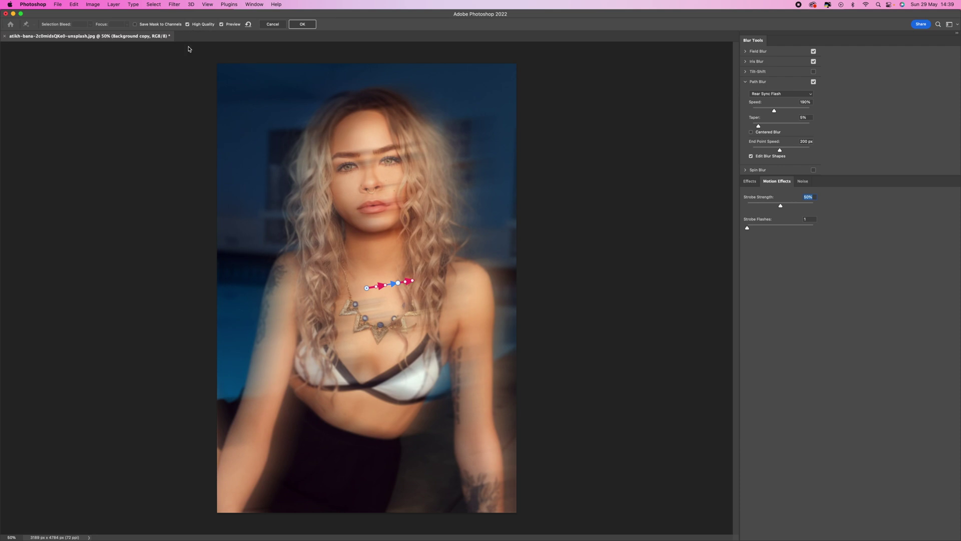
Step: Apply the Blur Gallery effects and set Background copy opacity to 75%
{"action": "left_click", "coordinate": [304, 25]}
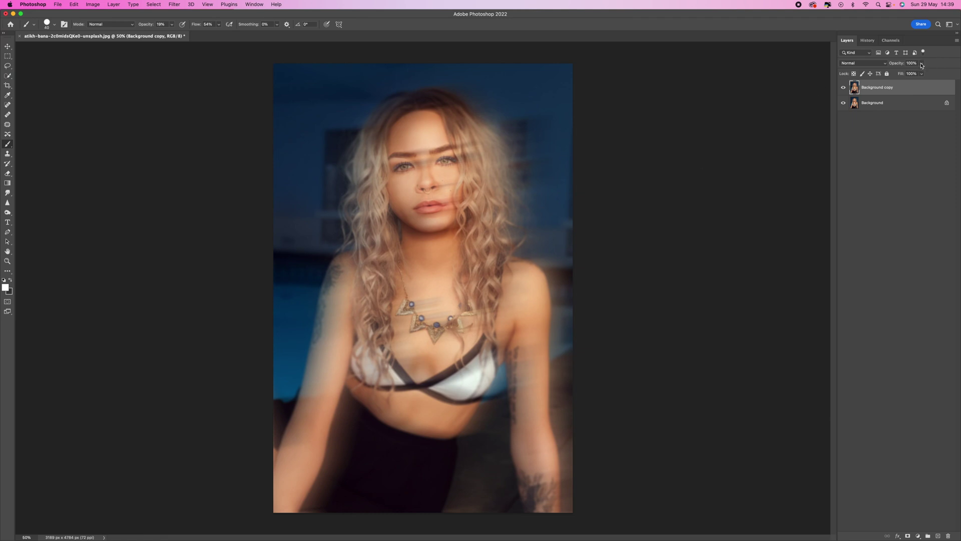
{"action": "left_click", "coordinate": [921, 63]}
{"action": "left_click_drag", "start_coordinate": [922, 72], "coordinate": [914, 75]}
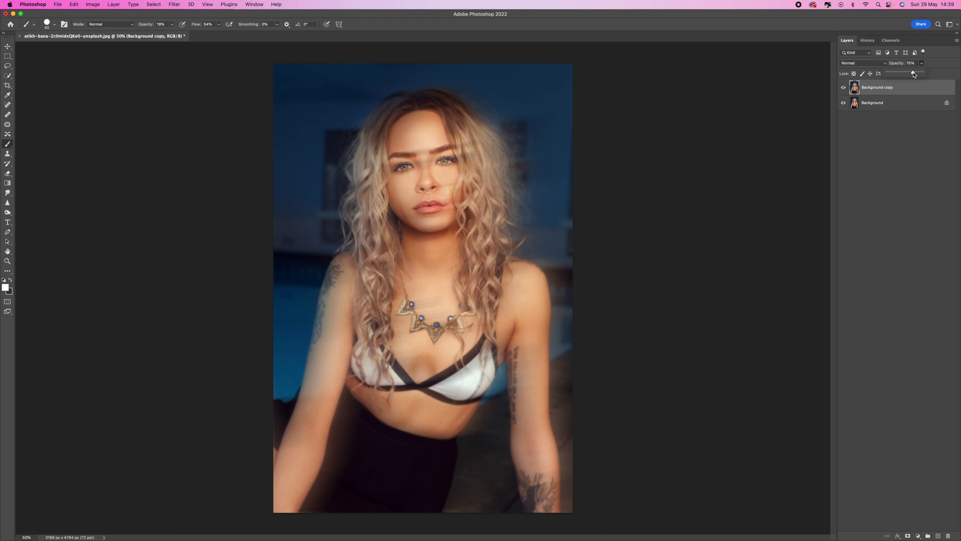
{"action": "left_click", "coordinate": [890, 128]}
{"action": "left_click", "coordinate": [869, 90]}
Step: Duplicate Background copy and give the new top copy a Gaussian Blur of radius 76.8 px
{"action": "left_click", "coordinate": [867, 89]}
{"action": "left_click_drag", "start_coordinate": [867, 89], "coordinate": [937, 535]}
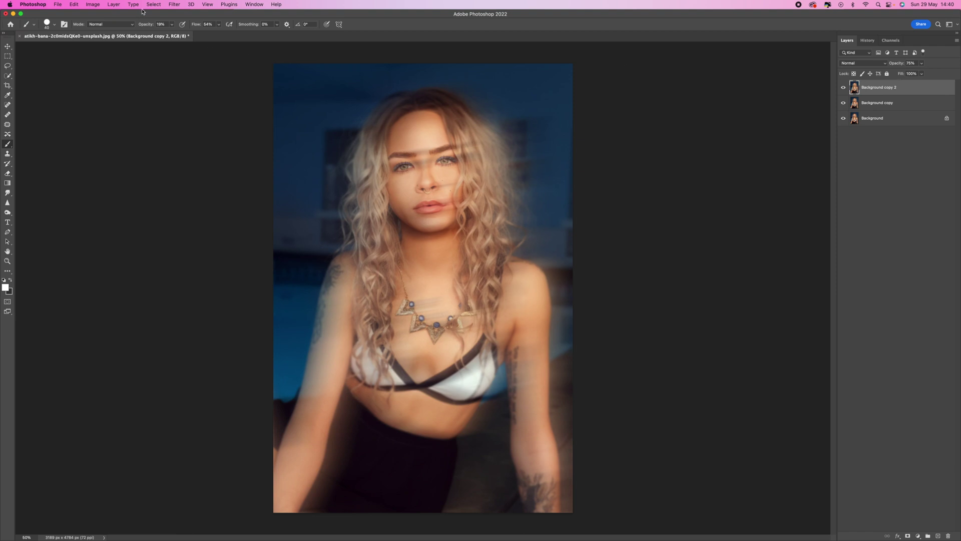
{"action": "left_click", "coordinate": [172, 4]}
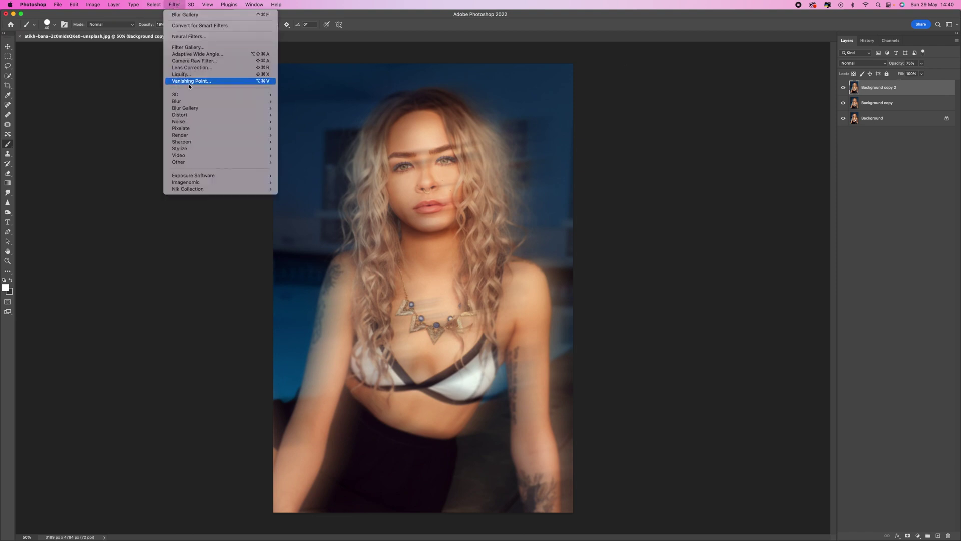
{"action": "mouse_move", "coordinate": [266, 106]}
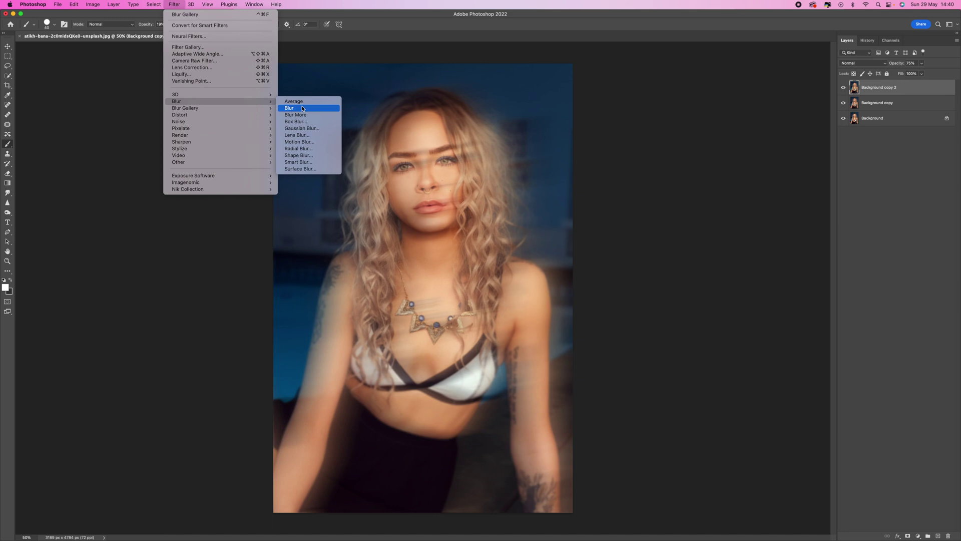
{"action": "left_click", "coordinate": [302, 128]}
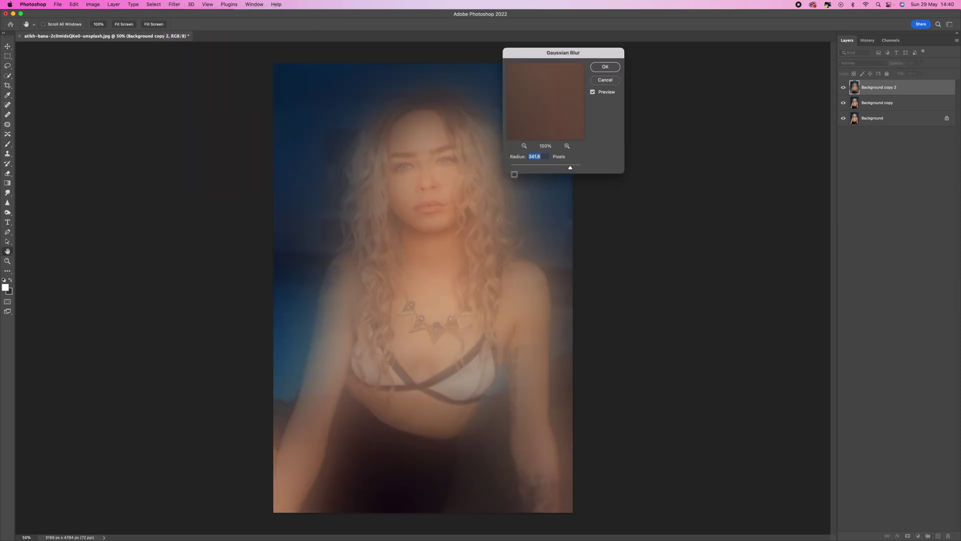
{"action": "mouse_move", "coordinate": [571, 169]}
{"action": "left_mouse_down"}
{"action": "mouse_move", "coordinate": [536, 169]}
{"action": "mouse_move", "coordinate": [570, 168]}
{"action": "left_mouse_up"}
Step: Confirm the Gaussian Blur and set Background copy 2 to Hard Light at about 21% opacity
{"action": "left_click", "coordinate": [605, 67]}
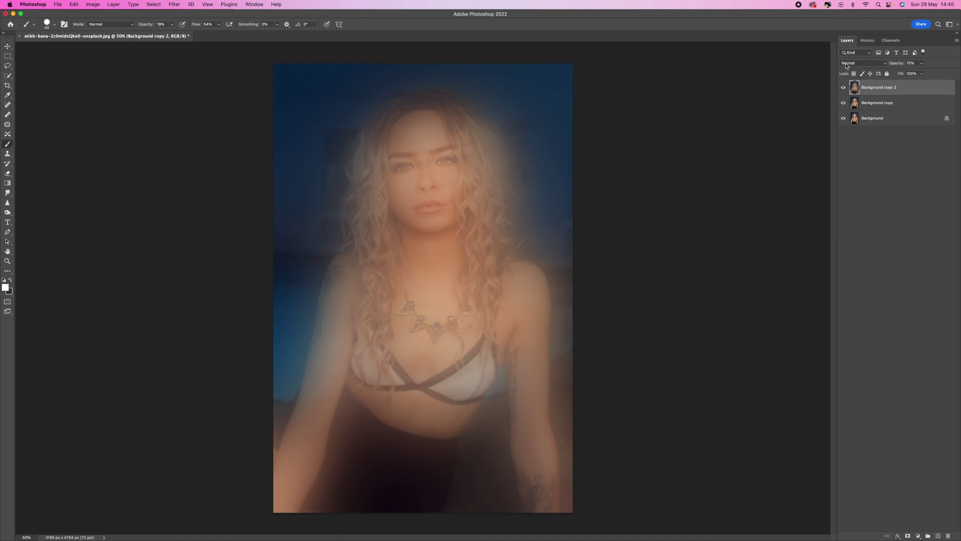
{"action": "left_click", "coordinate": [882, 65]}
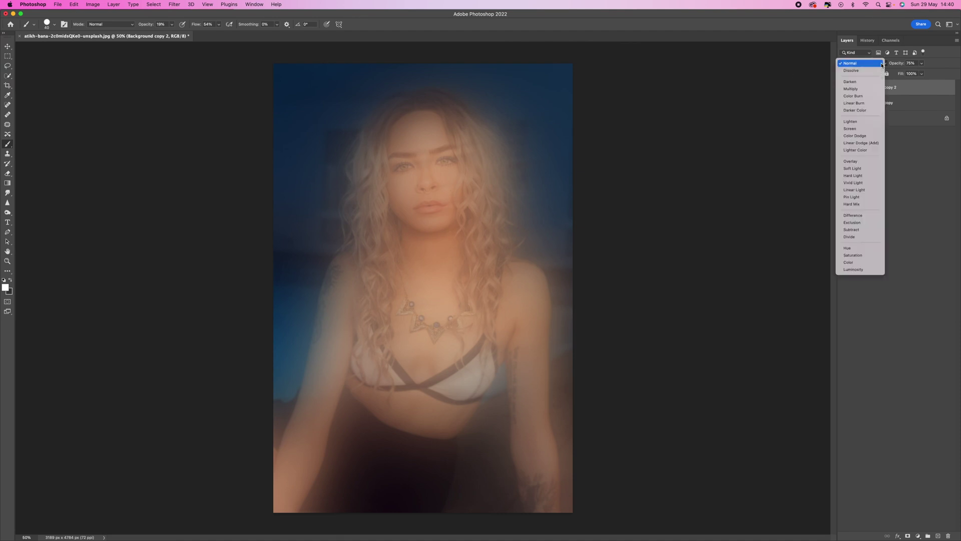
{"action": "left_click", "coordinate": [871, 178]}
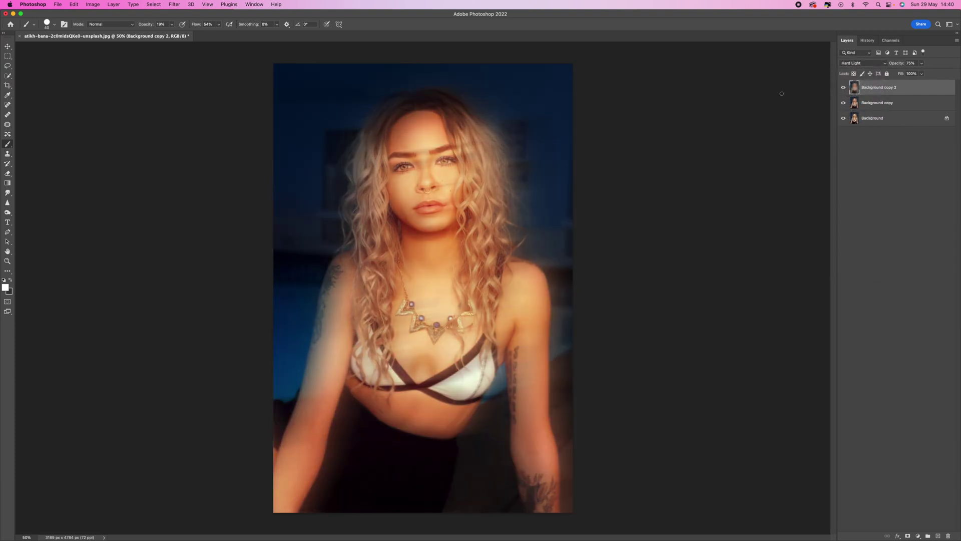
{"action": "left_click", "coordinate": [921, 64]}
{"action": "left_click_drag", "start_coordinate": [916, 78], "coordinate": [900, 77]}
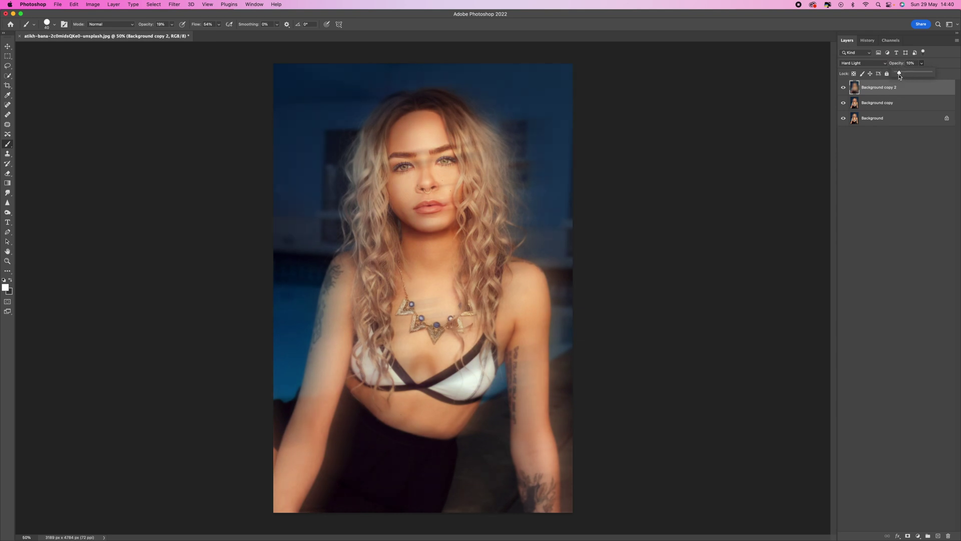
{"action": "left_click", "coordinate": [907, 143]}
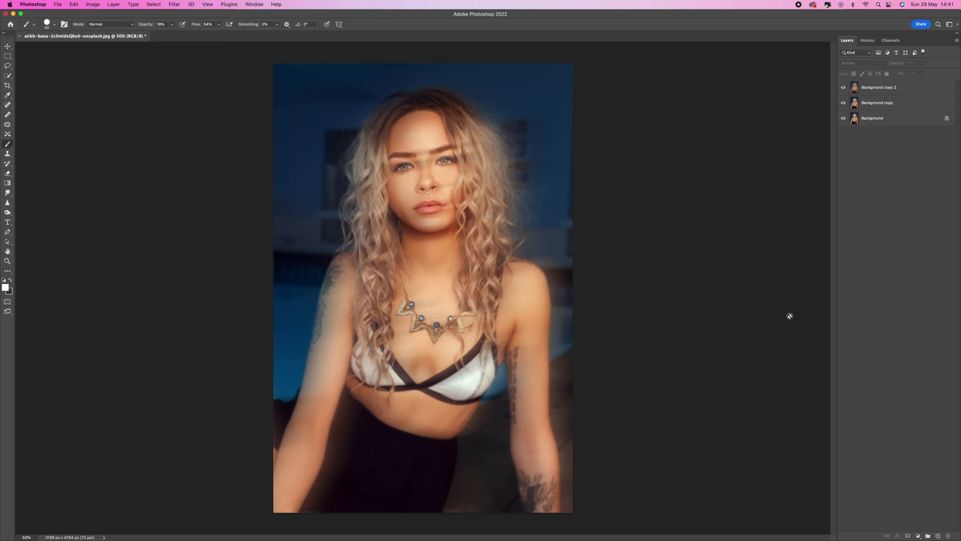
Step: Add a white layer mask to Background copy and set the brush hardness to 0%
{"action": "left_click", "coordinate": [882, 106]}
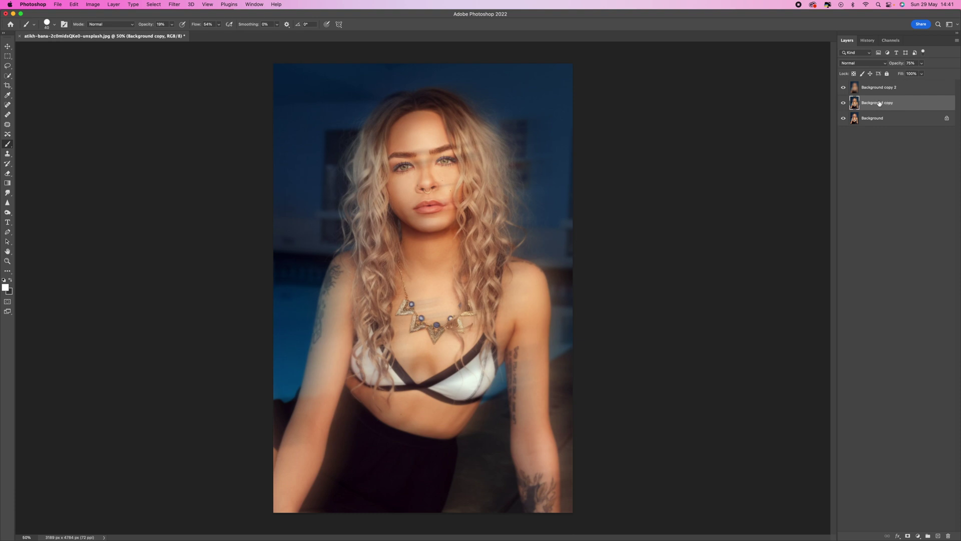
{"action": "left_click", "coordinate": [907, 536]}
{"action": "left_click", "coordinate": [55, 25]}
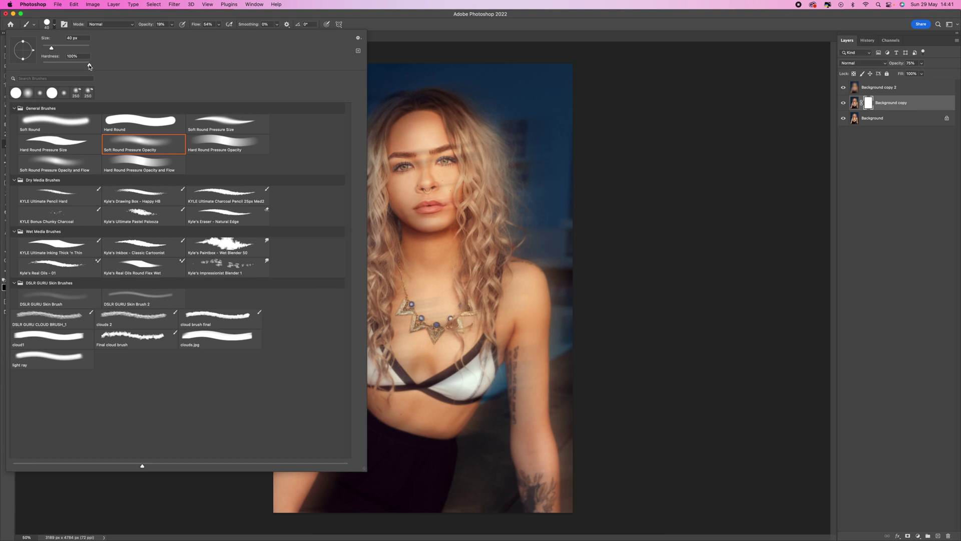
{"action": "mouse_move", "coordinate": [90, 66]}
{"action": "left_mouse_down"}
{"action": "mouse_move", "coordinate": [43, 65]}
{"action": "mouse_move", "coordinate": [70, 46]}
{"action": "left_mouse_up"}
Step: Zoom to 66.7% and paint black on the mask to bring back sharp eyes with a 175 px brush
{"action": "left_click", "coordinate": [112, 26]}
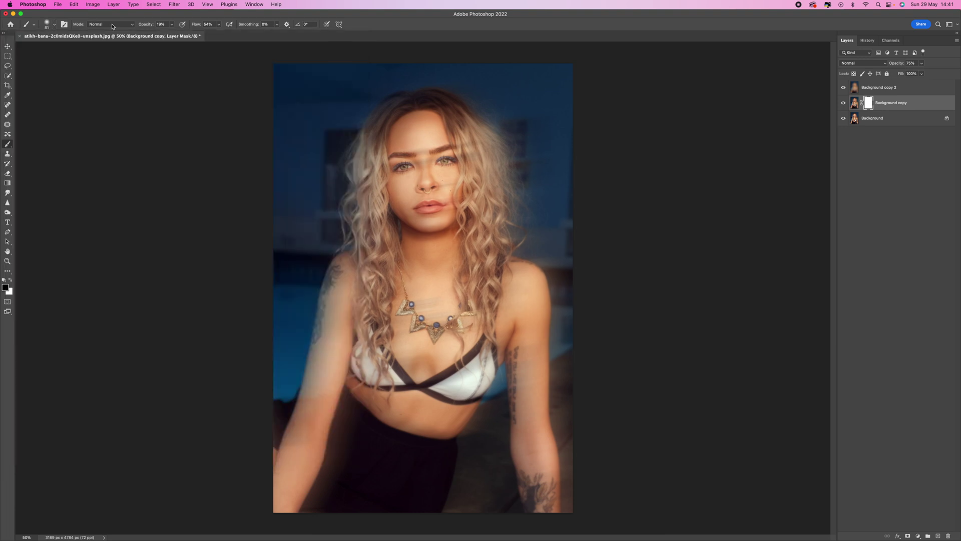
{"action": "key", "text": "bracketright"}
{"action": "key", "text": "bracketright"}
{"action": "key", "text": "bracketright"}
{"action": "key", "text": "bracketright"}
{"action": "key", "text": "bracketright"}
{"action": "key", "text": "bracketright"}
{"action": "key", "text": "bracketright"}
{"action": "key", "text": "bracketright"}
{"action": "key", "text": "bracketright"}
{"action": "key", "text": "bracketright"}
{"action": "key", "text": "bracketright"}
{"action": "key", "text": "bracketright"}
{"action": "key", "text": "bracketright"}
{"action": "key", "text": "bracketright"}
{"action": "key", "text": "bracketright"}
{"action": "key", "text": "bracketright"}
{"action": "key", "text": "bracketleft"}
{"action": "key", "text": "bracketleft"}
{"action": "key", "text": "super+equal"}
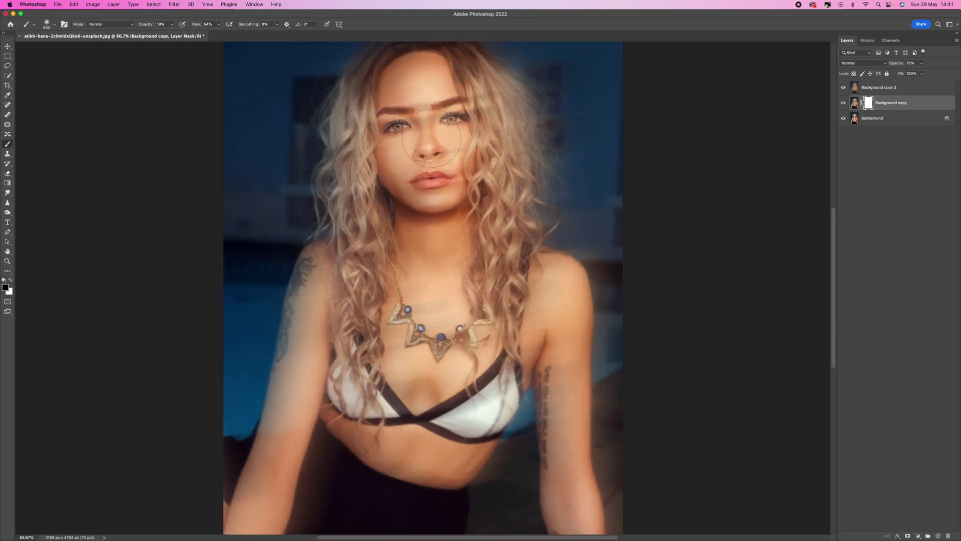
{"action": "scroll", "coordinate": [438, 200], "scroll_direction": "up", "scroll_amount": 1}
{"action": "key", "text": "bracketleft"}
{"action": "key", "text": "bracketleft"}
{"action": "key", "text": "bracketleft"}
{"action": "key", "text": "bracketleft"}
{"action": "key", "text": "bracketleft"}
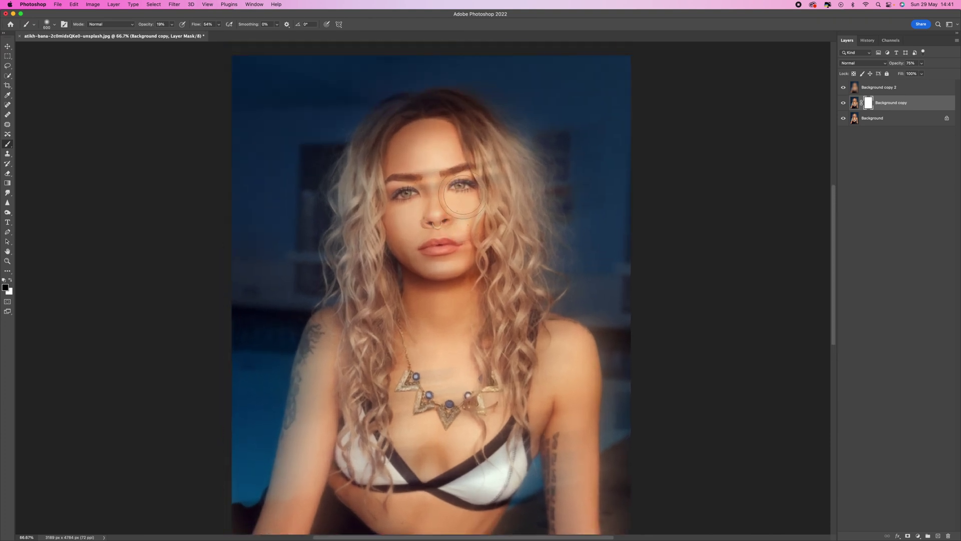
{"action": "key", "text": "bracketleft"}
{"action": "key", "text": "bracketleft"}
{"action": "key", "text": "bracketleft"}
{"action": "mouse_move", "coordinate": [400, 197]}
{"action": "left_mouse_down"}
{"action": "mouse_move", "coordinate": [470, 189]}
{"action": "mouse_move", "coordinate": [457, 190]}
{"action": "mouse_move", "coordinate": [473, 181]}
{"action": "mouse_move", "coordinate": [448, 184]}
{"action": "mouse_move", "coordinate": [466, 192]}
{"action": "left_mouse_up"}
Step: Paint the lips and nose ring back to sharp, resizing the brush between 90 and 150 px
{"action": "key", "text": "bracketright"}
{"action": "mouse_move", "coordinate": [436, 246]}
{"action": "left_mouse_down"}
{"action": "mouse_move", "coordinate": [448, 244]}
{"action": "mouse_move", "coordinate": [425, 247]}
{"action": "mouse_move", "coordinate": [456, 243]}
{"action": "left_mouse_up"}
{"action": "key", "text": "bracketright"}
{"action": "key", "text": "bracketleft"}
{"action": "mouse_move", "coordinate": [440, 220]}
{"action": "left_mouse_down"}
{"action": "mouse_move", "coordinate": [424, 221]}
{"action": "mouse_move", "coordinate": [448, 223]}
{"action": "mouse_move", "coordinate": [447, 214]}
{"action": "mouse_move", "coordinate": [428, 224]}
{"action": "mouse_move", "coordinate": [437, 223]}
{"action": "left_mouse_up"}
{"action": "key", "text": "bracketright"}
{"action": "key", "text": "bracketleft"}
Step: At 100% zoom, paint the necklace back to sharp, then zoom out to the whole image
{"action": "key", "text": "super+1"}
{"action": "left_click_drag", "start_coordinate": [417, 391], "coordinate": [429, 319]}
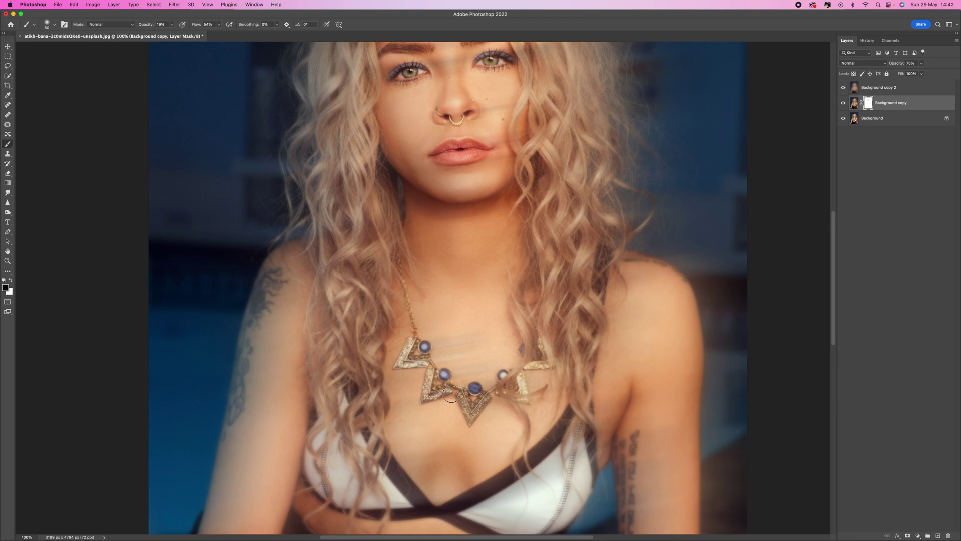
{"action": "key", "text": "super+minus"}
{"action": "key", "text": "super+minus"}
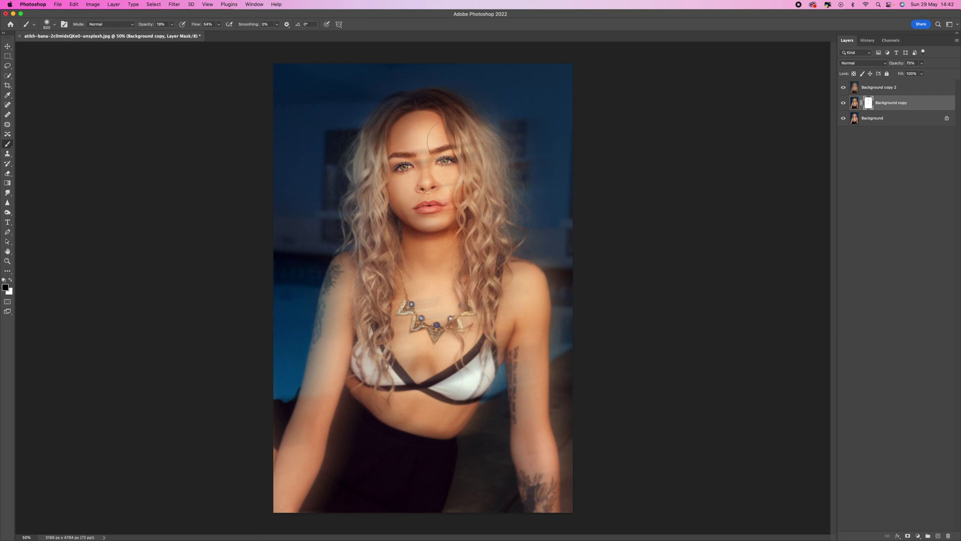
Step: Save the masked edit as Snapshot 2, compare it with the original, then return to Snapshot 2
{"action": "key", "text": "bracketright"}
{"action": "key", "text": "bracketright"}
{"action": "key", "text": "bracketright"}
{"action": "key", "text": "bracketright"}
{"action": "key", "text": "bracketright"}
{"action": "key", "text": "bracketright"}
{"action": "key", "text": "bracketright"}
{"action": "key", "text": "bracketright"}
{"action": "key", "text": "bracketright"}
{"action": "key", "text": "bracketright"}
{"action": "key", "text": "bracketright"}
{"action": "key", "text": "bracketright"}
{"action": "left_click", "coordinate": [867, 41]}
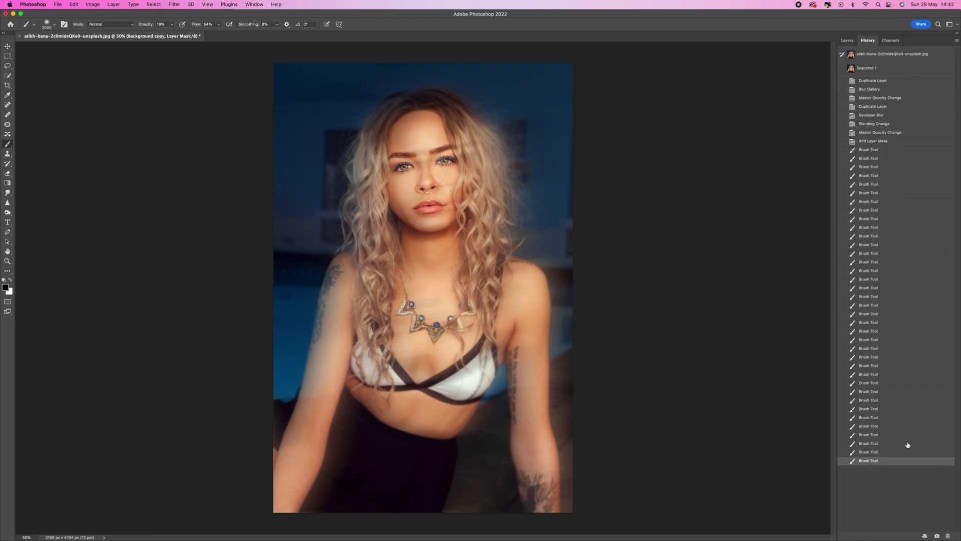
{"action": "left_click", "coordinate": [937, 535]}
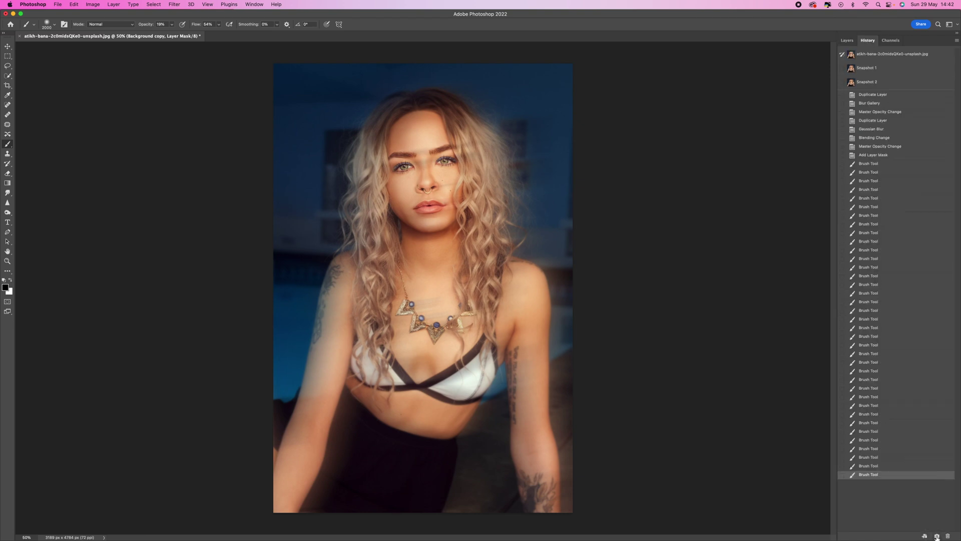
{"action": "left_click", "coordinate": [879, 55]}
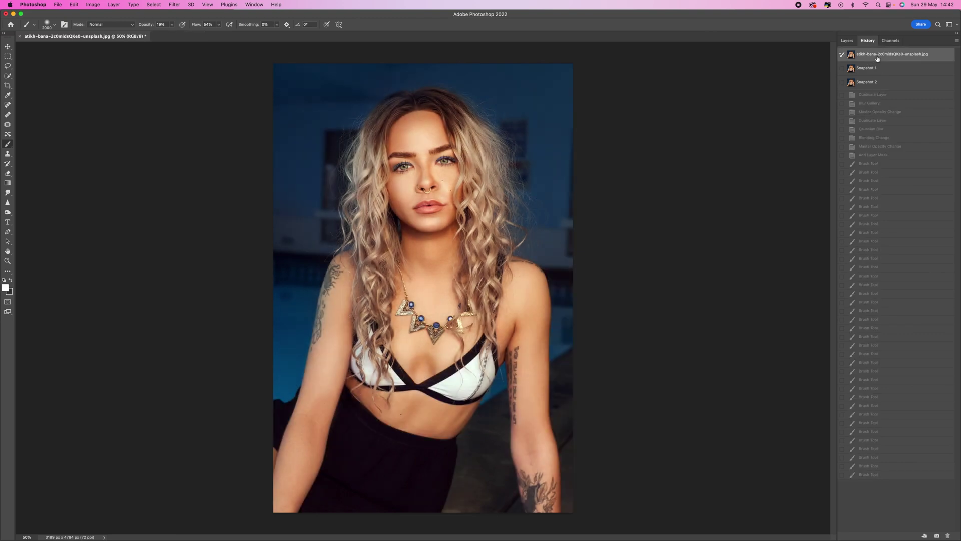
{"action": "left_click", "coordinate": [882, 87]}
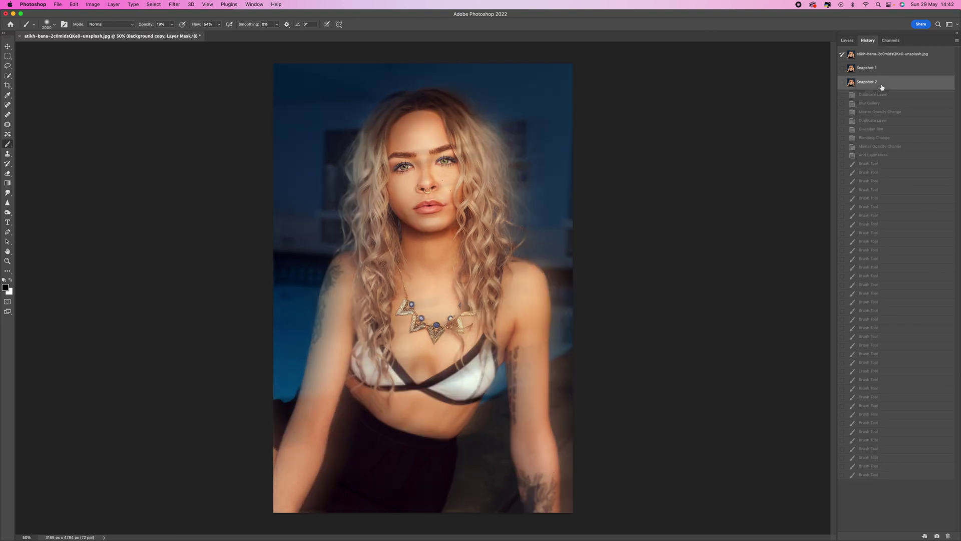
Step: On the Background copy mask, paint the right cheek with a 1700 px brush
{"action": "left_click", "coordinate": [847, 40]}
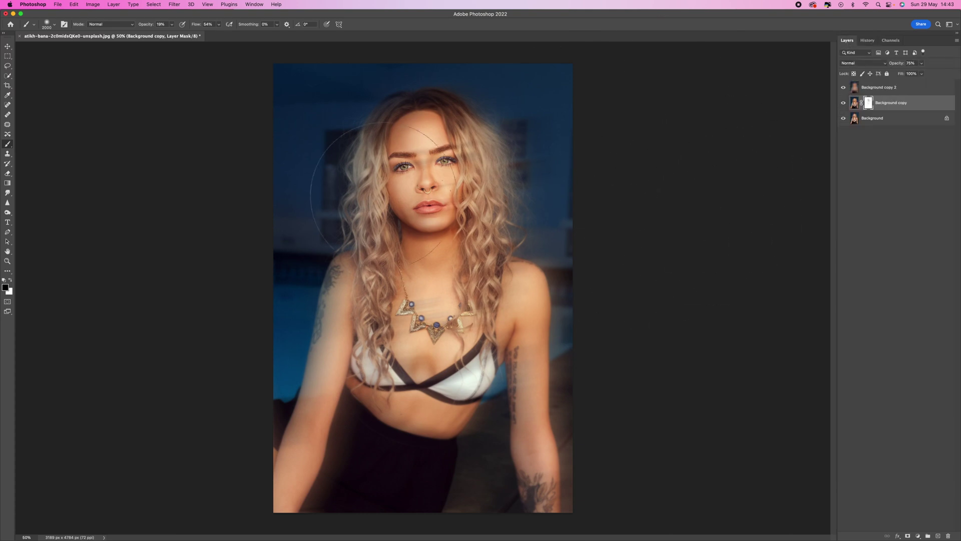
{"action": "key", "text": "bracketleft"}
{"action": "key", "text": "bracketleft"}
{"action": "key", "text": "bracketleft"}
{"action": "key", "text": "bracketleft"}
{"action": "key", "text": "bracketleft"}
{"action": "key", "text": "bracketleft"}
{"action": "key", "text": "bracketleft"}
{"action": "key", "text": "bracketleft"}
{"action": "key", "text": "bracketleft"}
{"action": "key", "text": "bracketleft"}
{"action": "key", "text": "bracketleft"}
{"action": "key", "text": "bracketleft"}
{"action": "key", "text": "bracketleft"}
{"action": "key", "text": "bracketleft"}
{"action": "key", "text": "bracketleft"}
{"action": "key", "text": "bracketleft"}
{"action": "key", "text": "bracketleft"}
{"action": "key", "text": "bracketleft"}
{"action": "key", "text": "bracketleft"}
{"action": "key", "text": "bracketleft"}
{"action": "left_click_drag", "start_coordinate": [452, 177], "coordinate": [447, 187]}
Step: Create Snapshot 3, toggle between the original and Snapshot 3, and end on Snapshot 3
{"action": "left_click", "coordinate": [870, 44]}
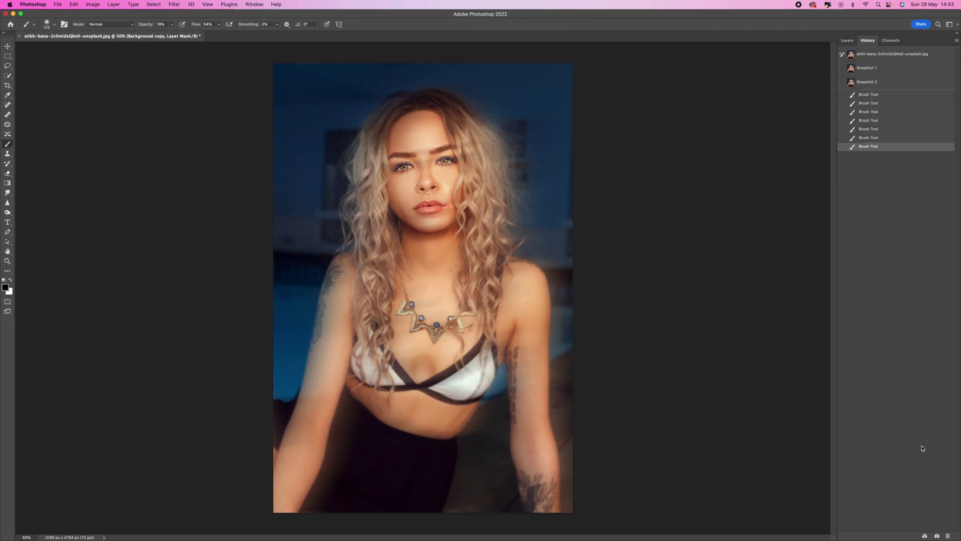
{"action": "left_click", "coordinate": [936, 535]}
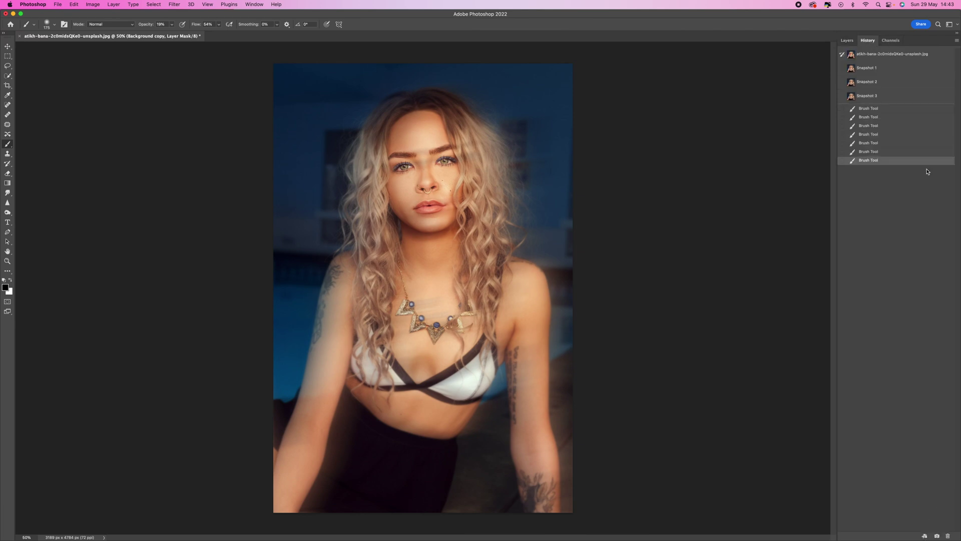
{"action": "left_click", "coordinate": [895, 56]}
{"action": "left_click", "coordinate": [890, 97]}
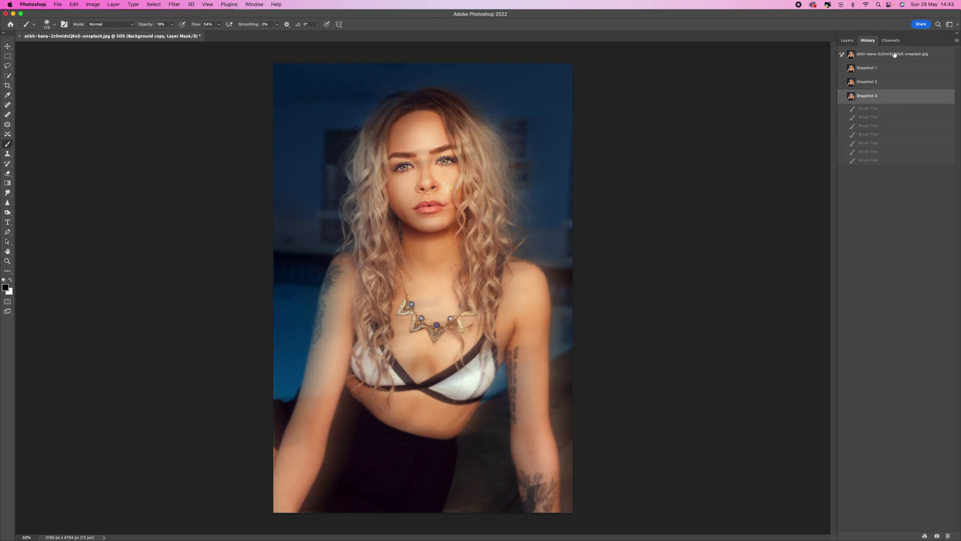
{"action": "left_click", "coordinate": [895, 54]}
{"action": "left_click", "coordinate": [895, 99]}
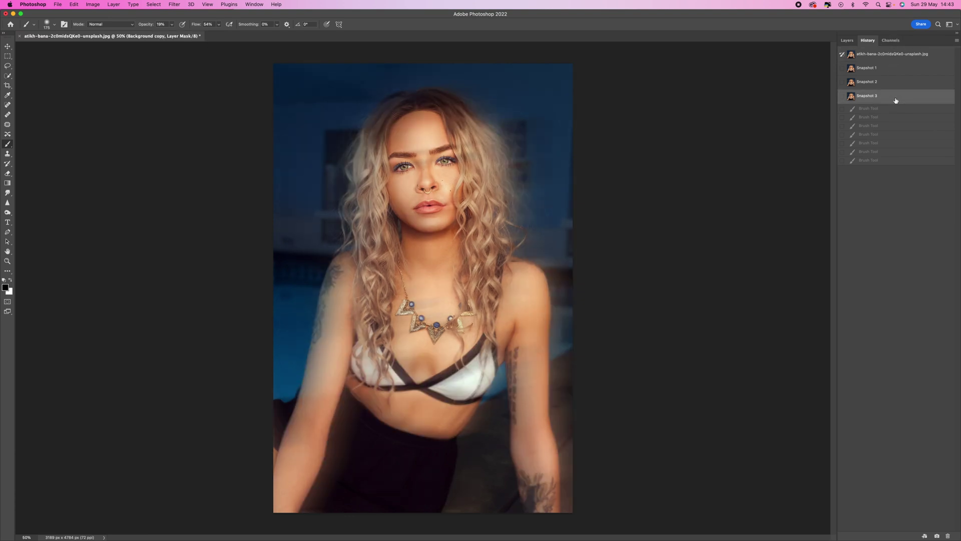